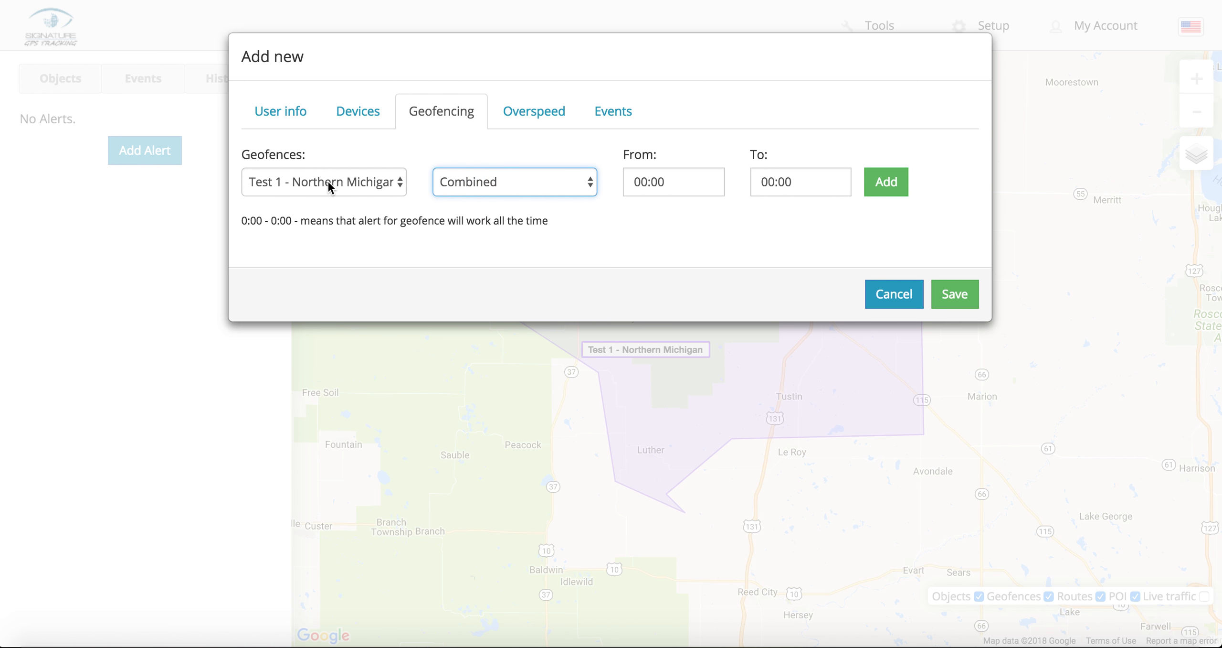
Step: Add the Test 1 - Northern Michigan geofence rule as Combined, active 00:00 - 00:00
{"action": "left_click", "coordinate": [514, 191]}
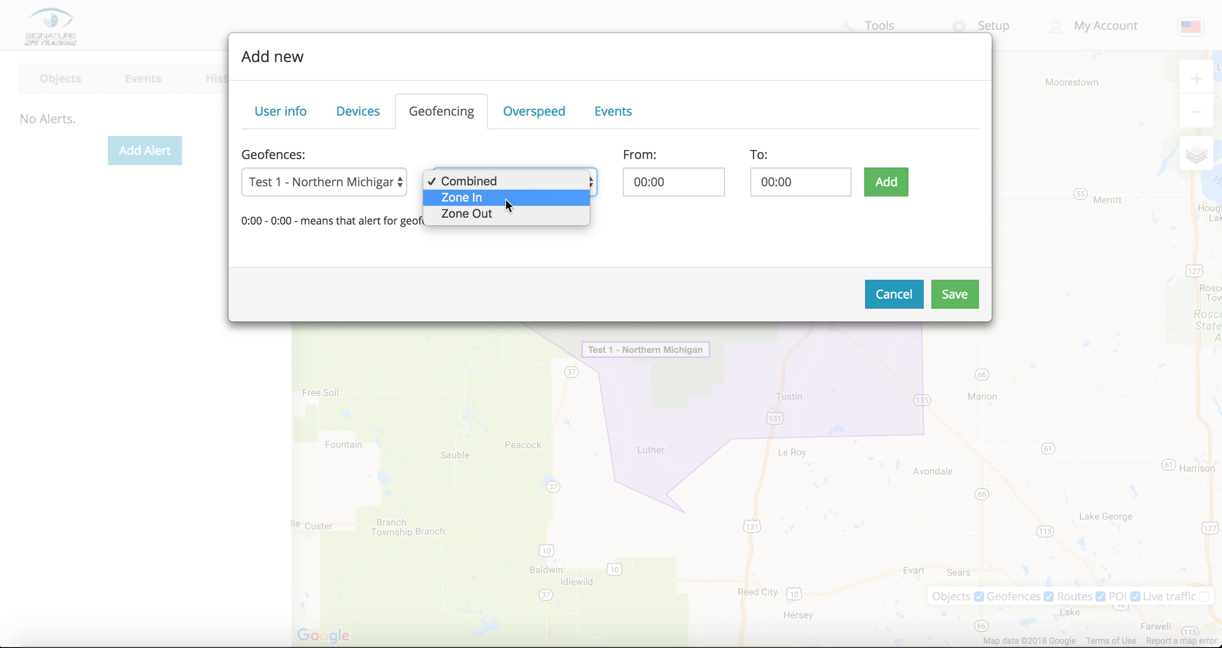
{"action": "left_click", "coordinate": [697, 189]}
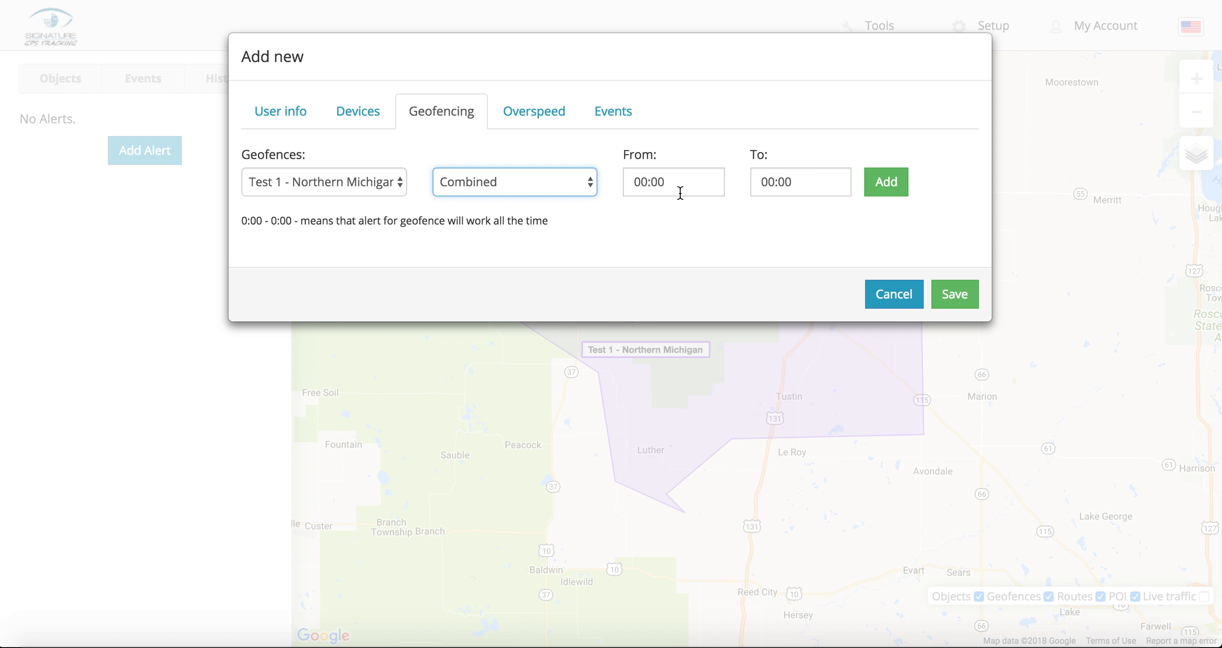
{"action": "left_click", "coordinate": [677, 195]}
{"action": "left_click", "coordinate": [653, 217]}
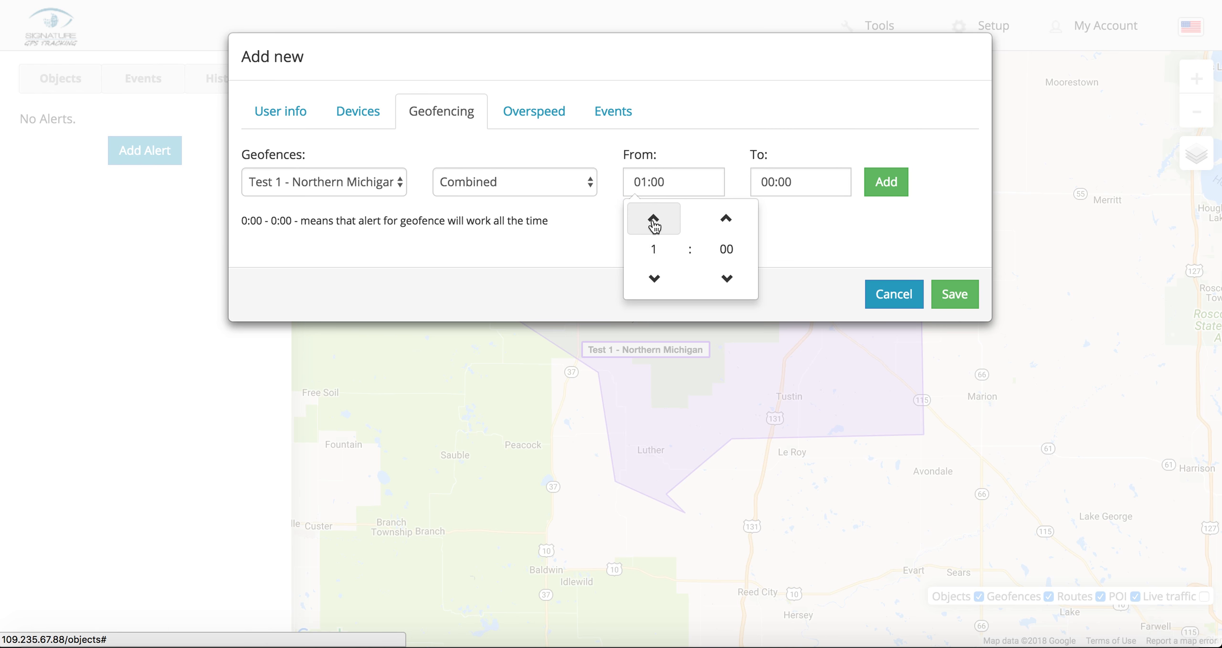
{"action": "left_click", "coordinate": [653, 218]}
{"action": "left_click", "coordinate": [726, 218]}
{"action": "left_click", "coordinate": [725, 218]}
{"action": "left_click", "coordinate": [725, 218]}
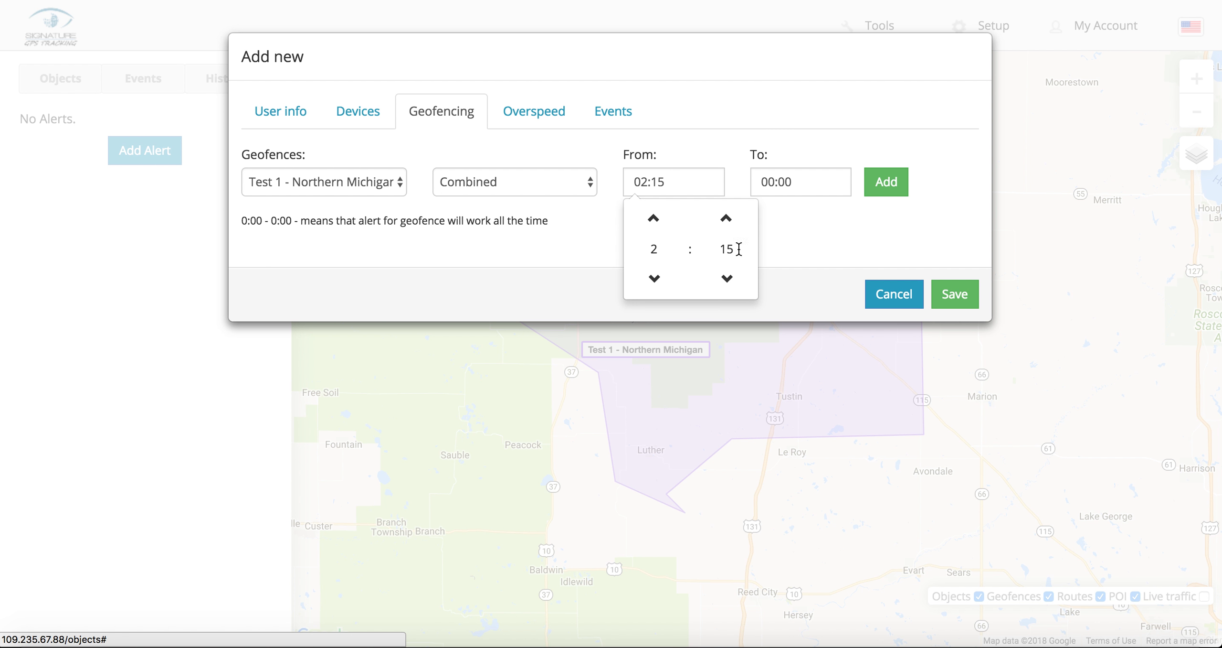
{"action": "left_click", "coordinate": [654, 278]}
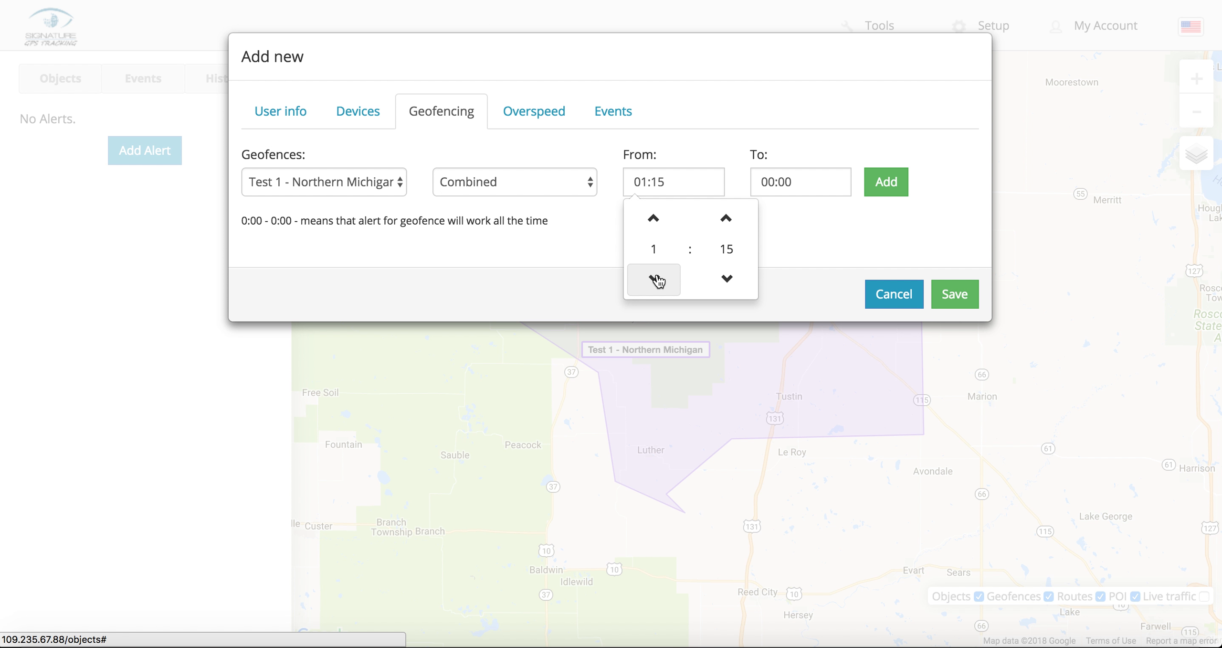
{"action": "left_click", "coordinate": [654, 278]}
{"action": "left_click", "coordinate": [726, 279]}
{"action": "left_click", "coordinate": [726, 278]}
{"action": "left_click", "coordinate": [726, 279]}
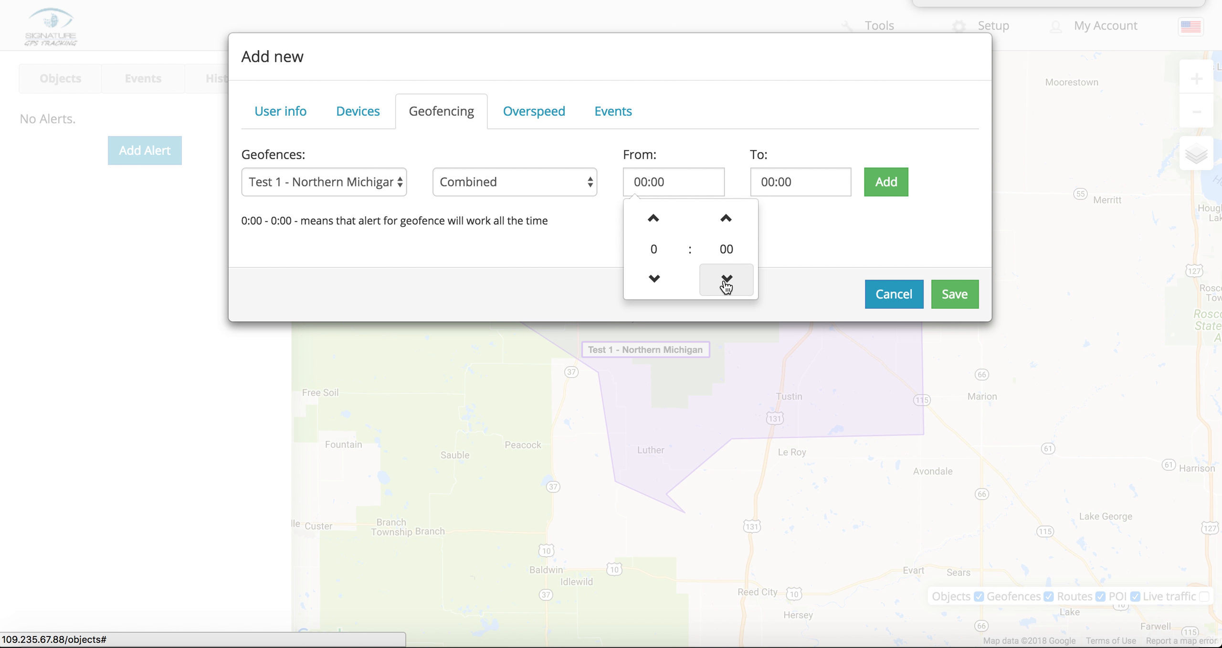
{"action": "left_click", "coordinate": [887, 184]}
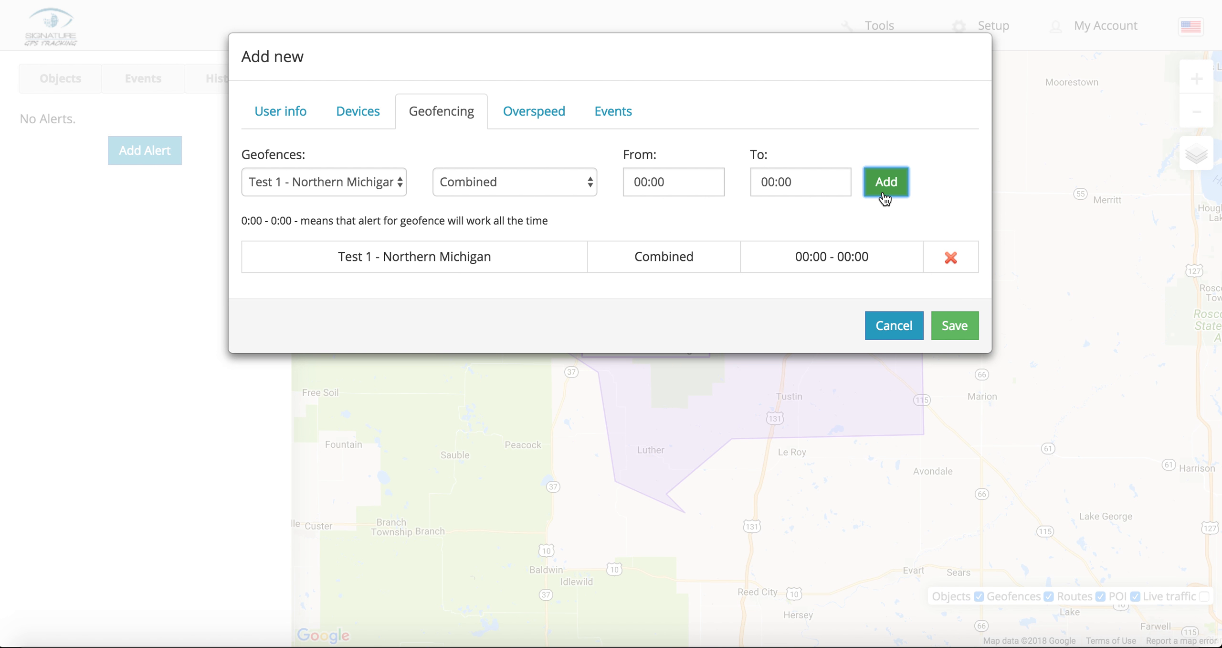
Step: Fill the Email field with the saved demo address plus two SMS gateway addresses, semicolon-separated
{"action": "left_click", "coordinate": [365, 114]}
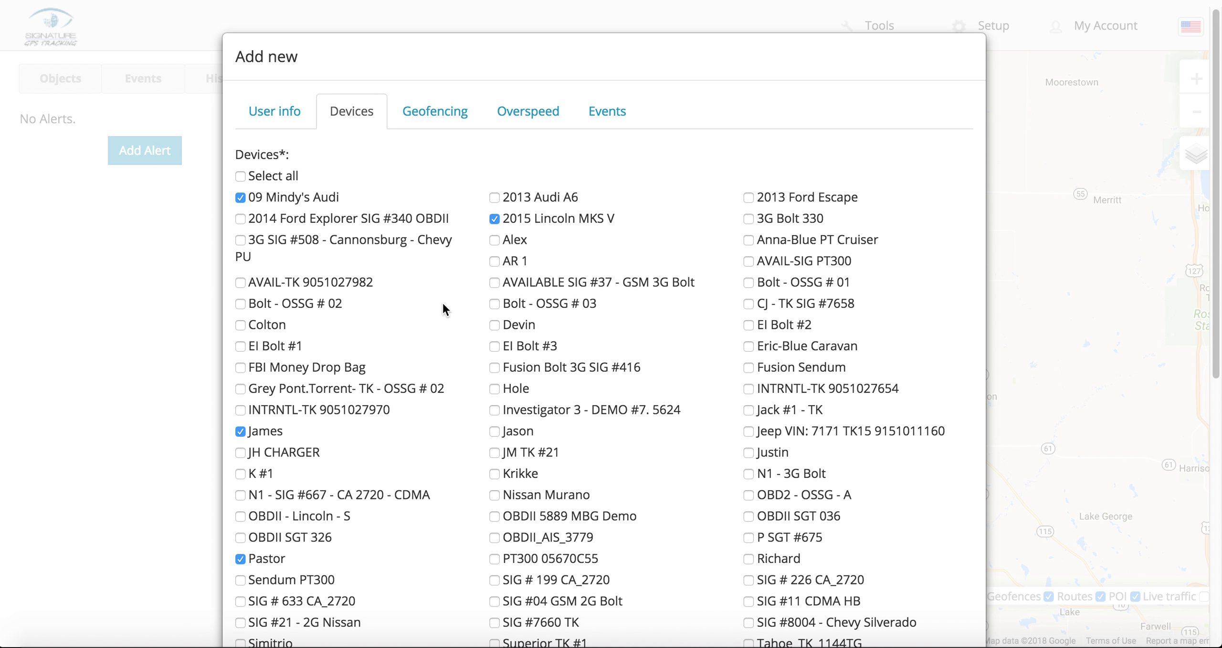
{"action": "left_click", "coordinate": [284, 111]}
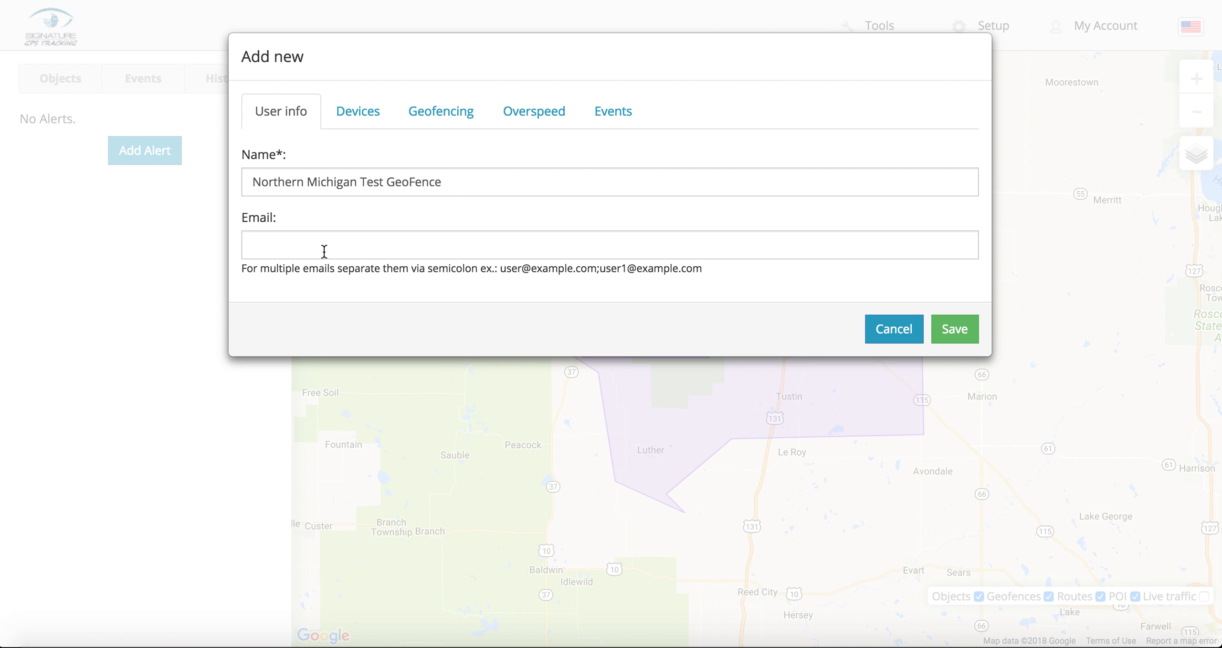
{"action": "left_click", "coordinate": [294, 244]}
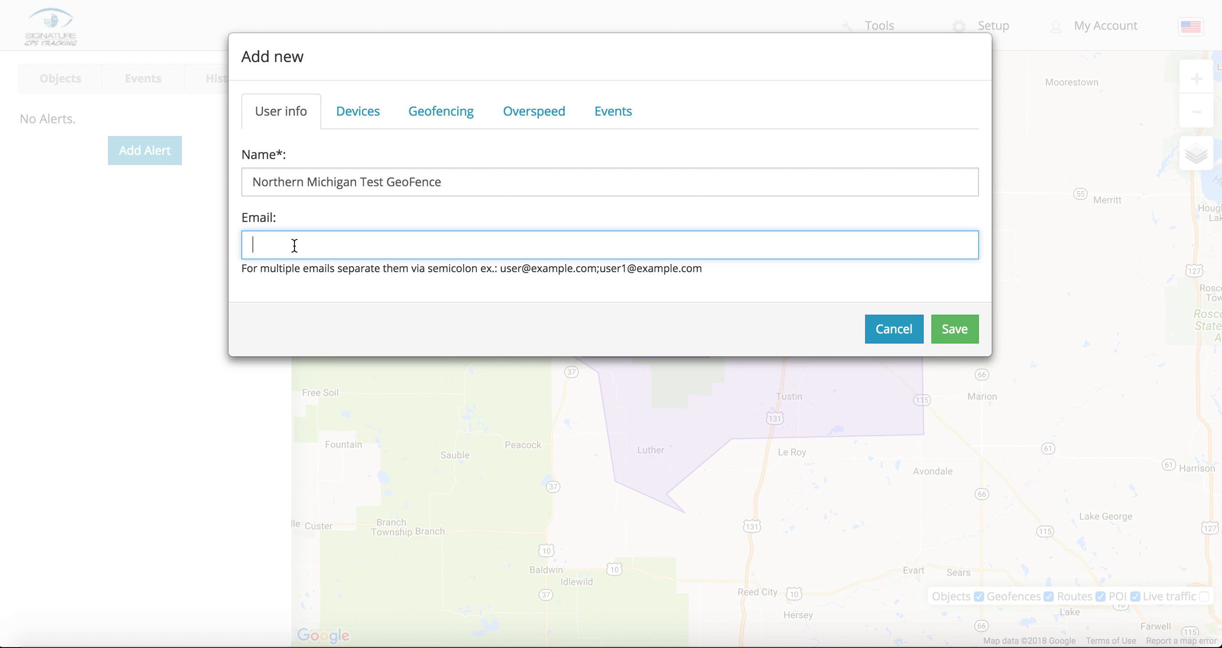
{"action": "type", "text": "De"}
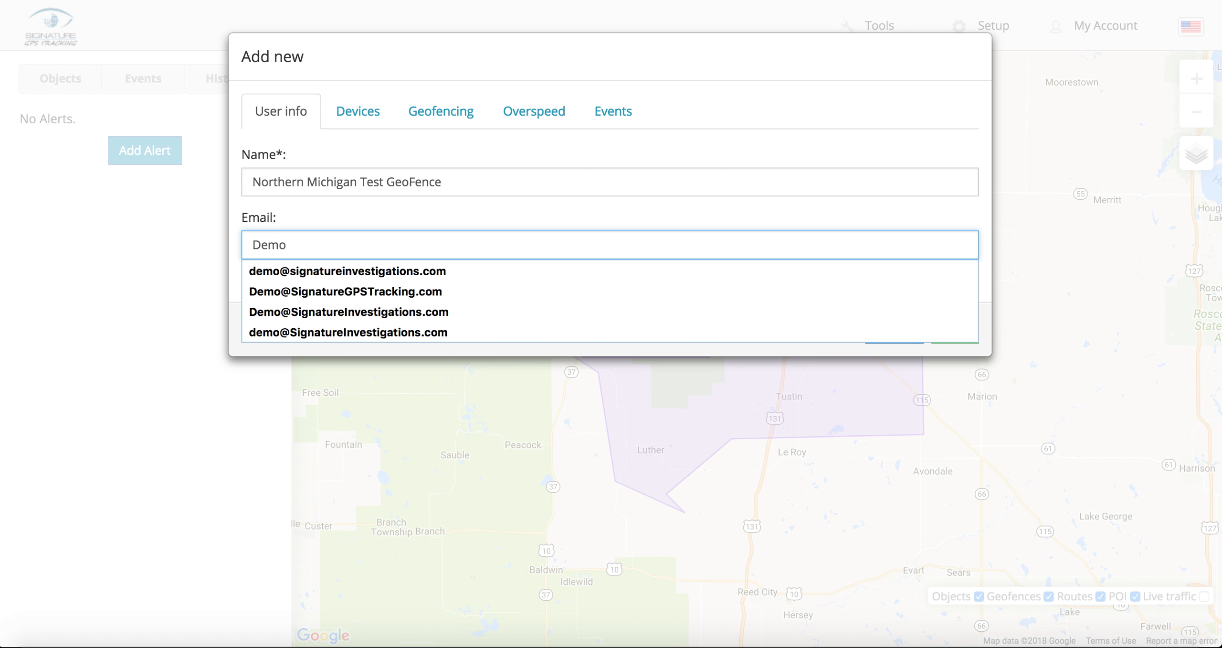
{"action": "type", "text": "mo"}
{"action": "left_click", "coordinate": [304, 293]}
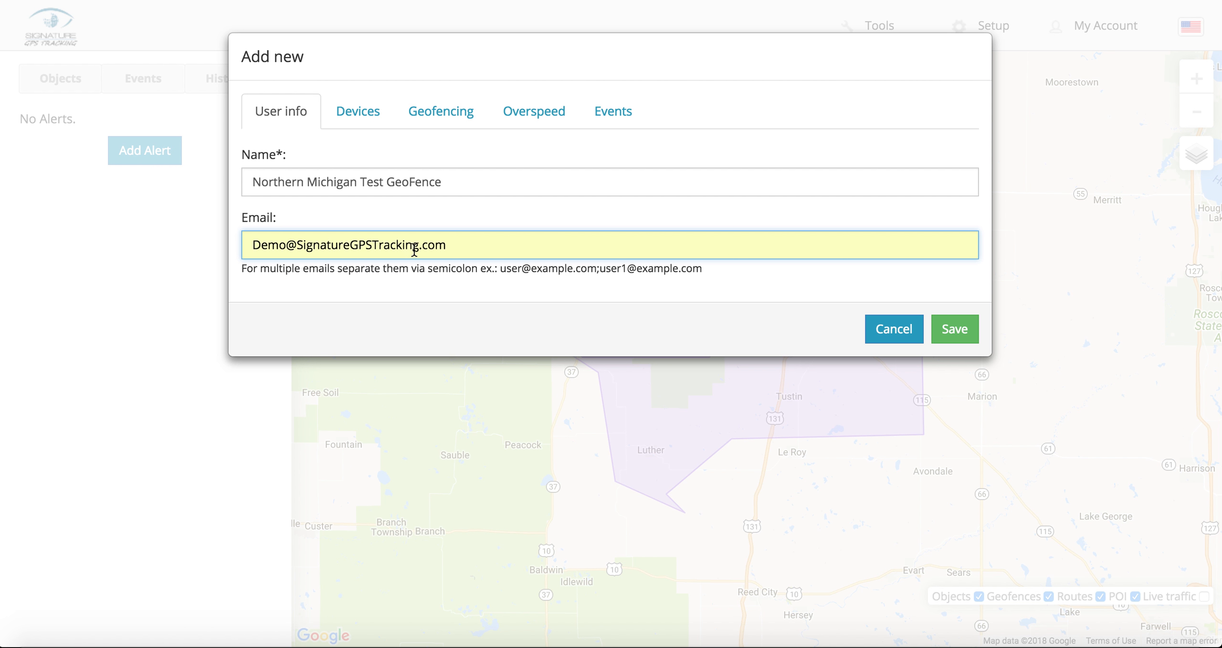
{"action": "type", "text": ";5551234567@txt.att.net"}
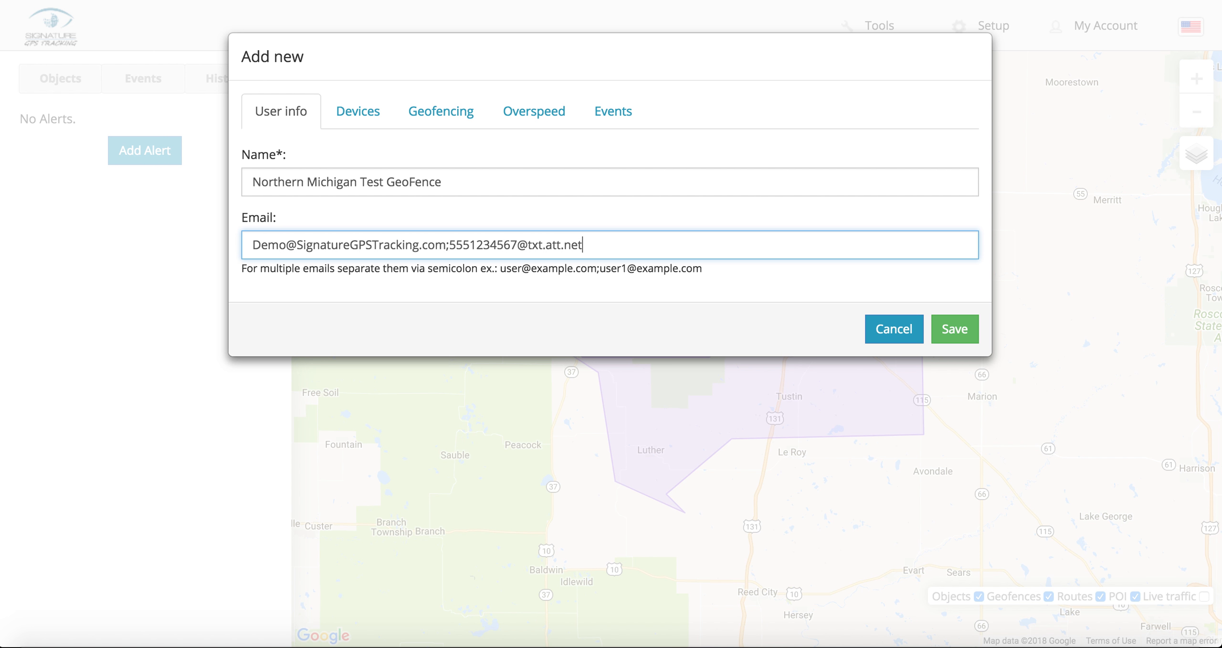
{"action": "type", "text": ";5554567890@v"}
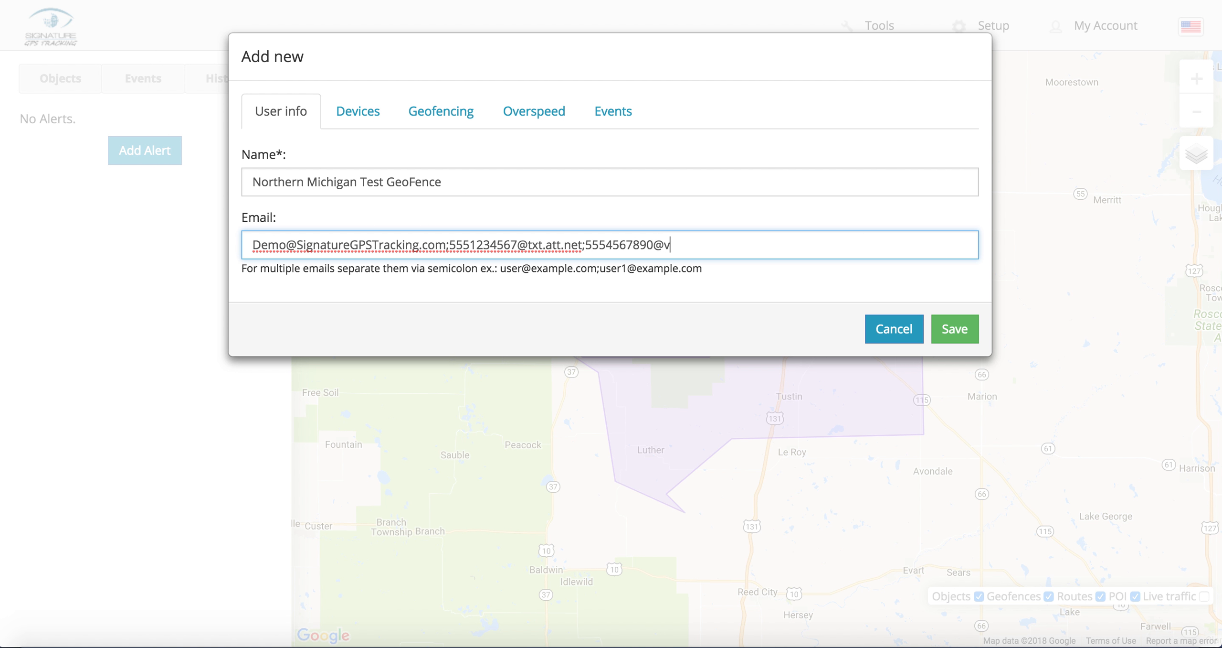
{"action": "type", "text": ".com"}
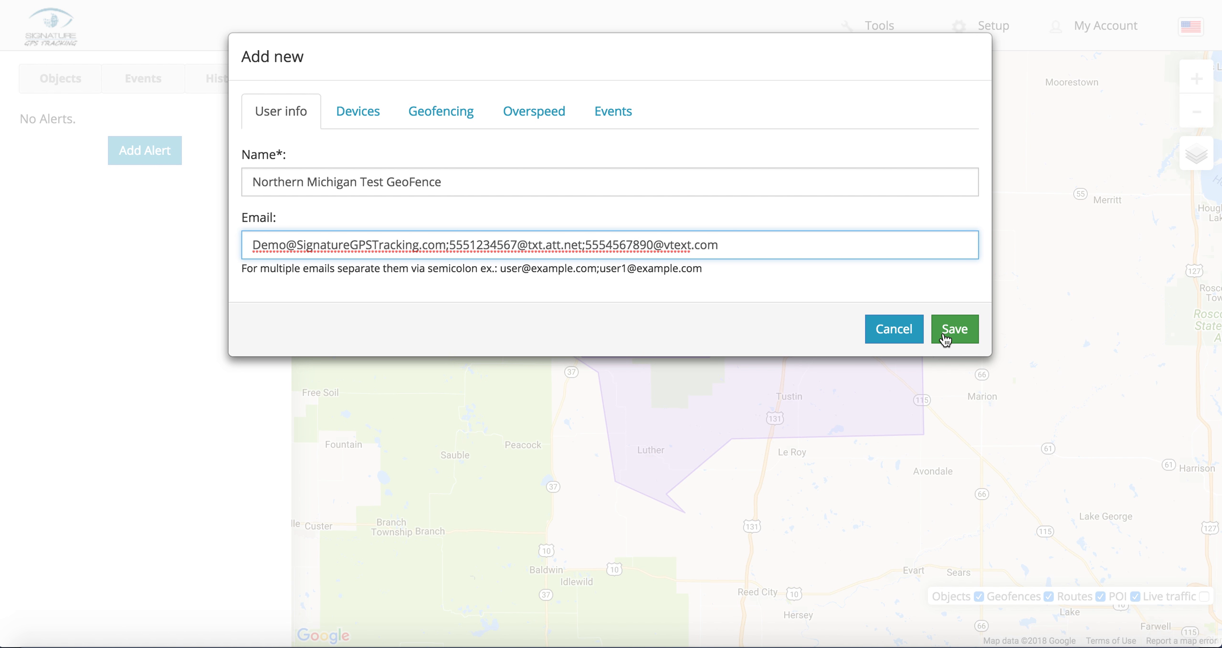
{"action": "left_click", "coordinate": [363, 120]}
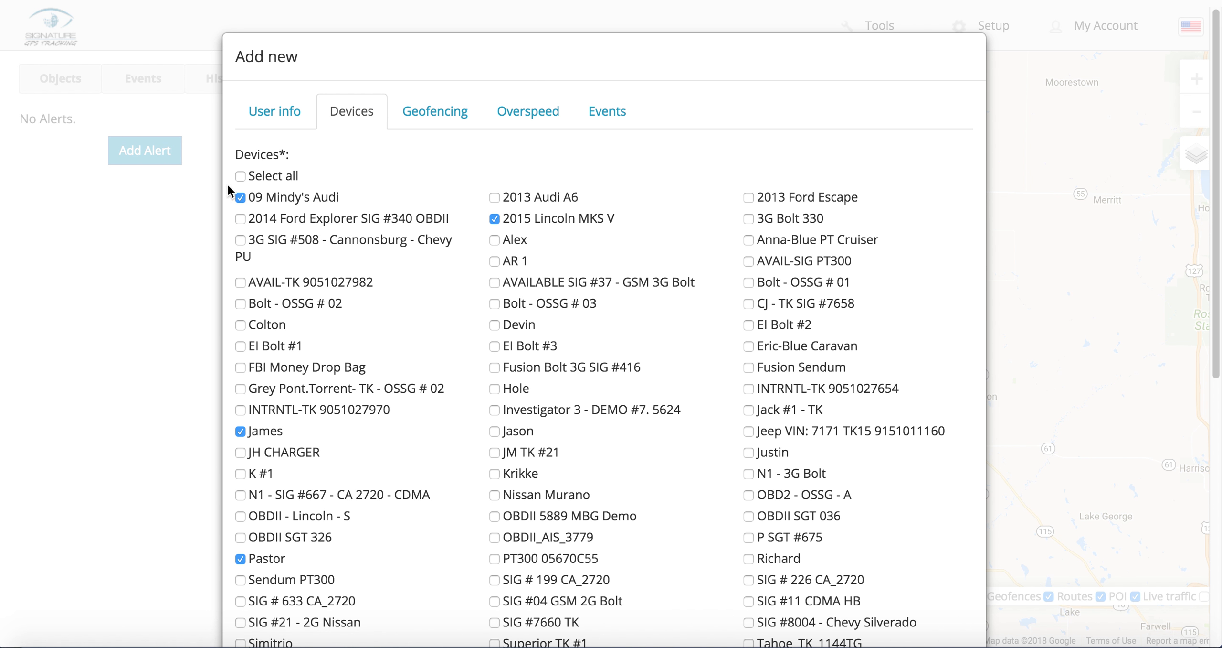
Step: Set the alert's overspeed limit to 88 with miles as the unit
{"action": "left_click", "coordinate": [434, 114]}
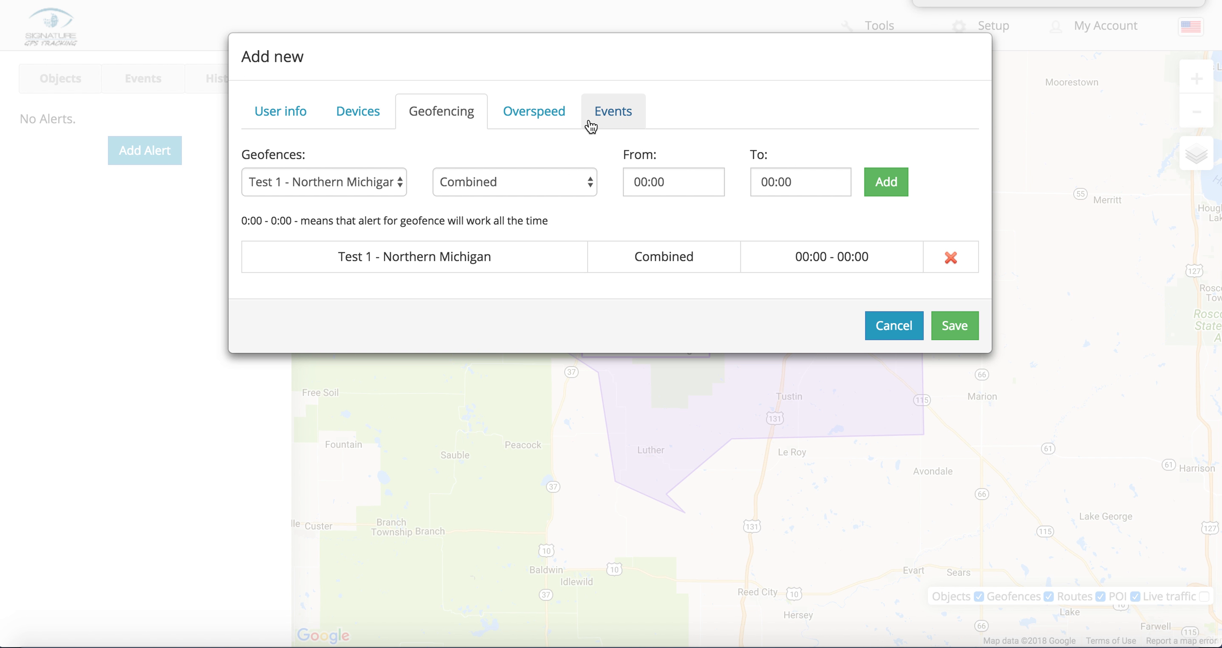
{"action": "left_click", "coordinate": [551, 118]}
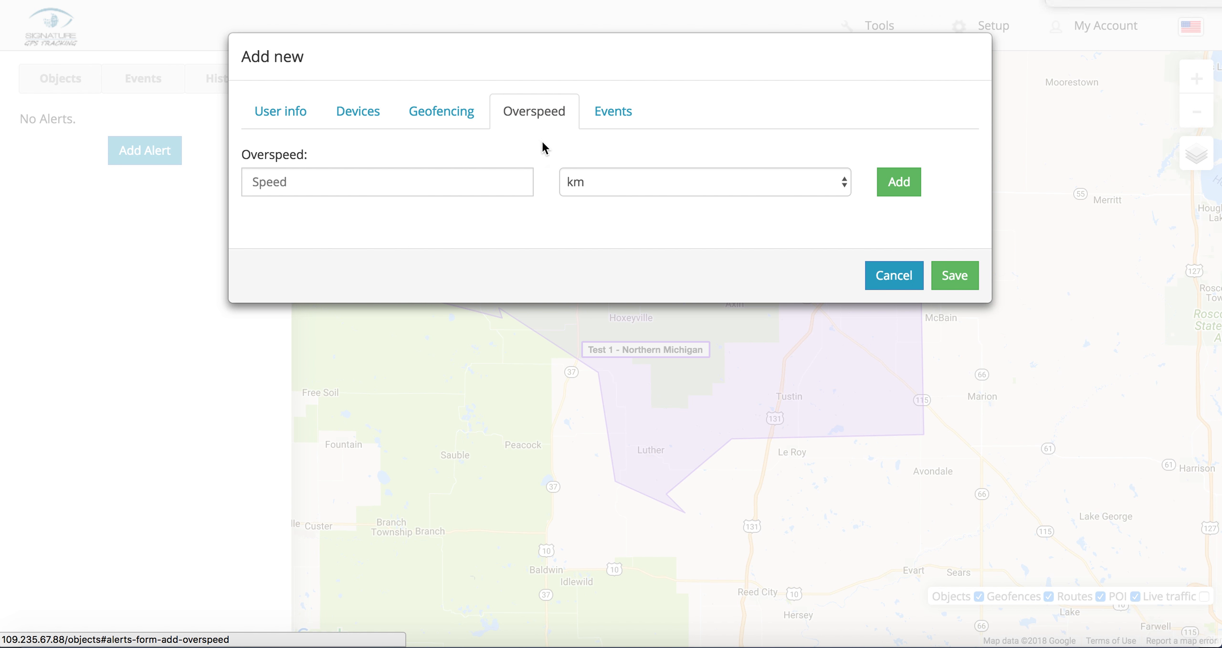
{"action": "left_click", "coordinate": [693, 186]}
{"action": "left_click", "coordinate": [685, 208]}
{"action": "left_click", "coordinate": [414, 183]}
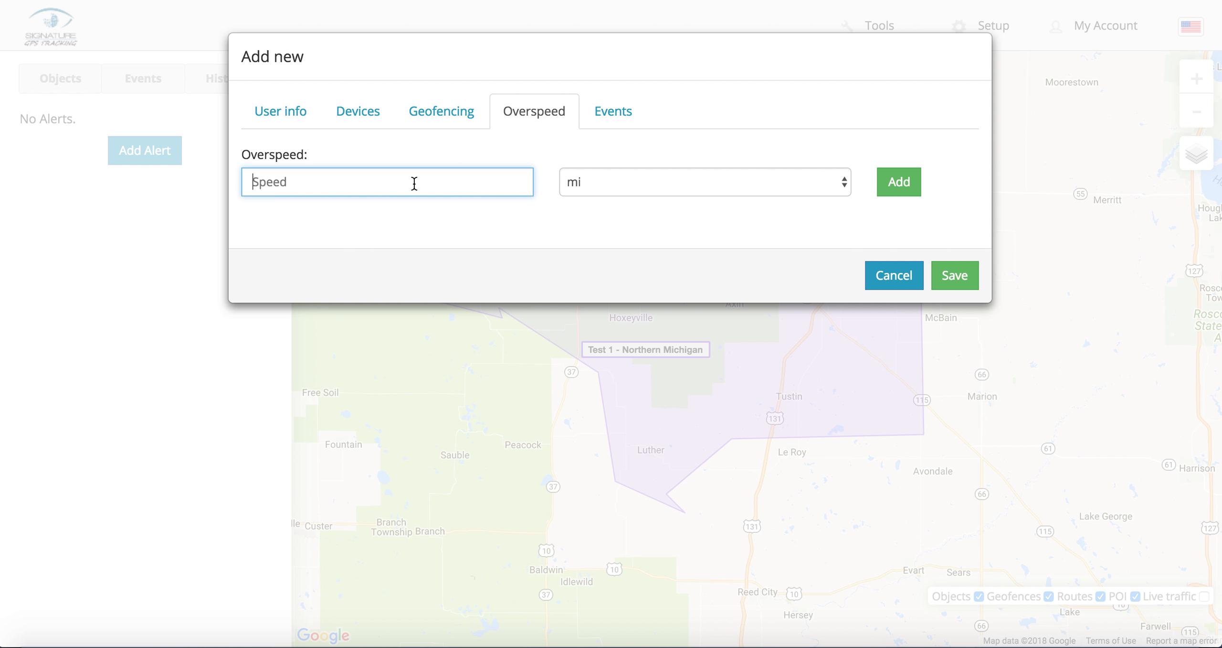
{"action": "type", "text": "88"}
Step: Leave the event type on Custom events and return to the Geofencing settings
{"action": "left_click", "coordinate": [603, 125]}
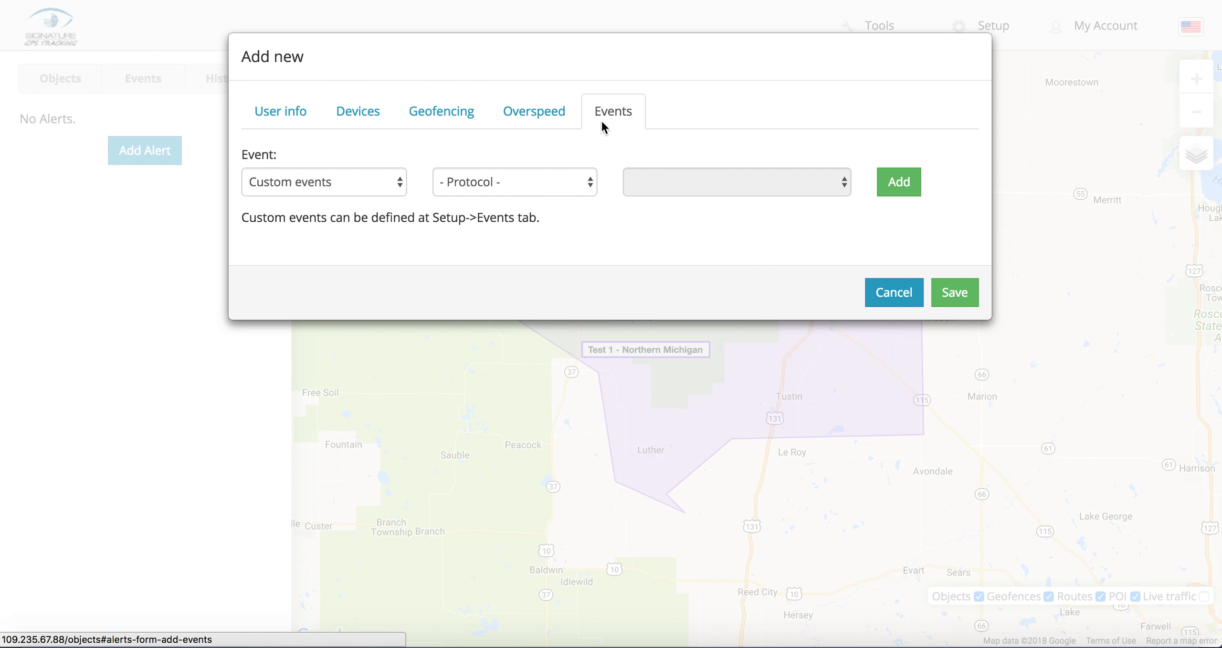
{"action": "left_click", "coordinate": [345, 194]}
{"action": "left_click", "coordinate": [535, 119]}
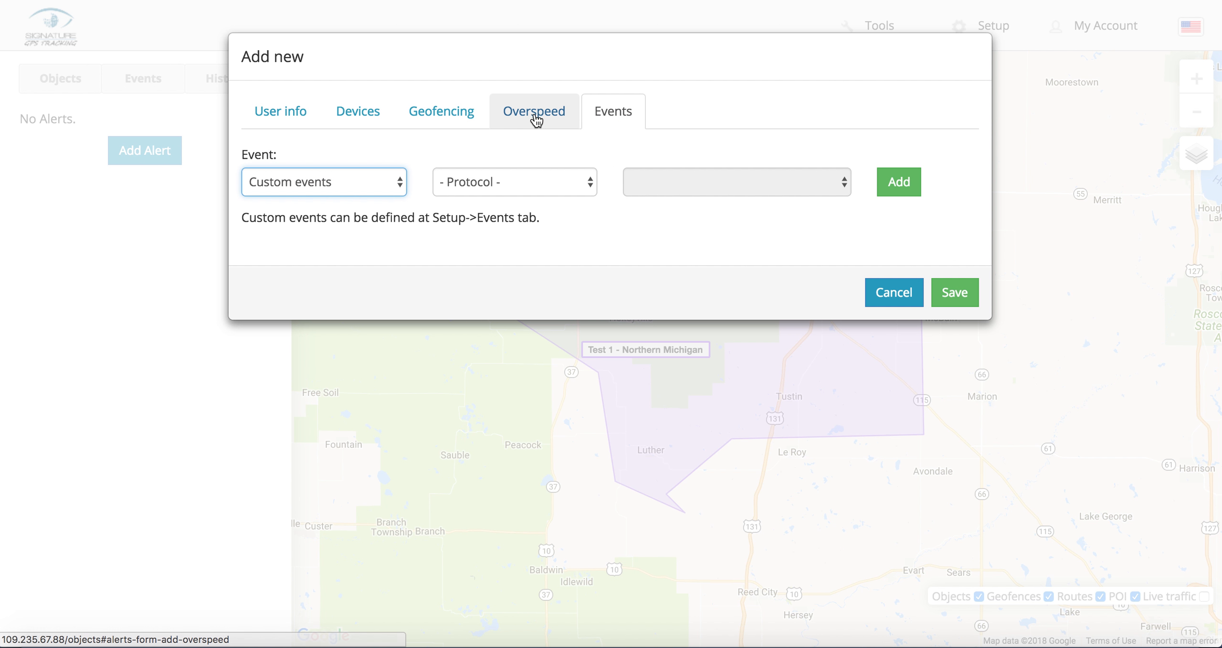
{"action": "left_click", "coordinate": [542, 115]}
{"action": "left_click", "coordinate": [442, 119]}
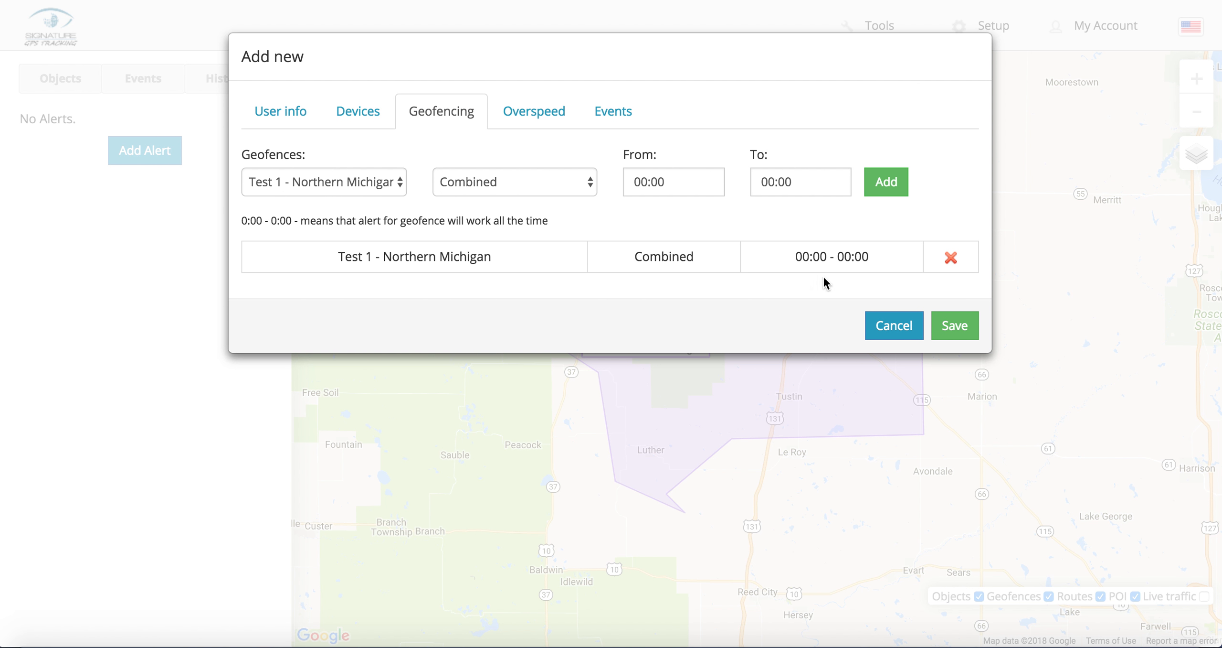
Step: Save the alert, then swap one vehicle for the 2014 Ford Explorer in its devices and resave
{"action": "left_click", "coordinate": [960, 331]}
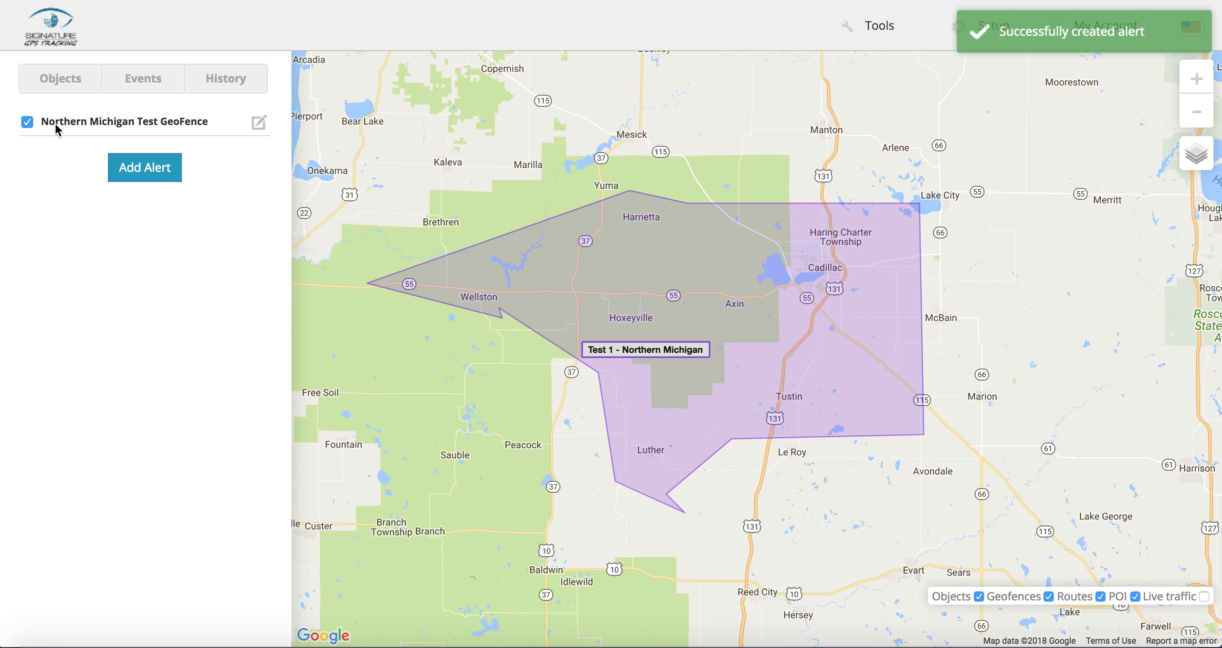
{"action": "left_click", "coordinate": [262, 124]}
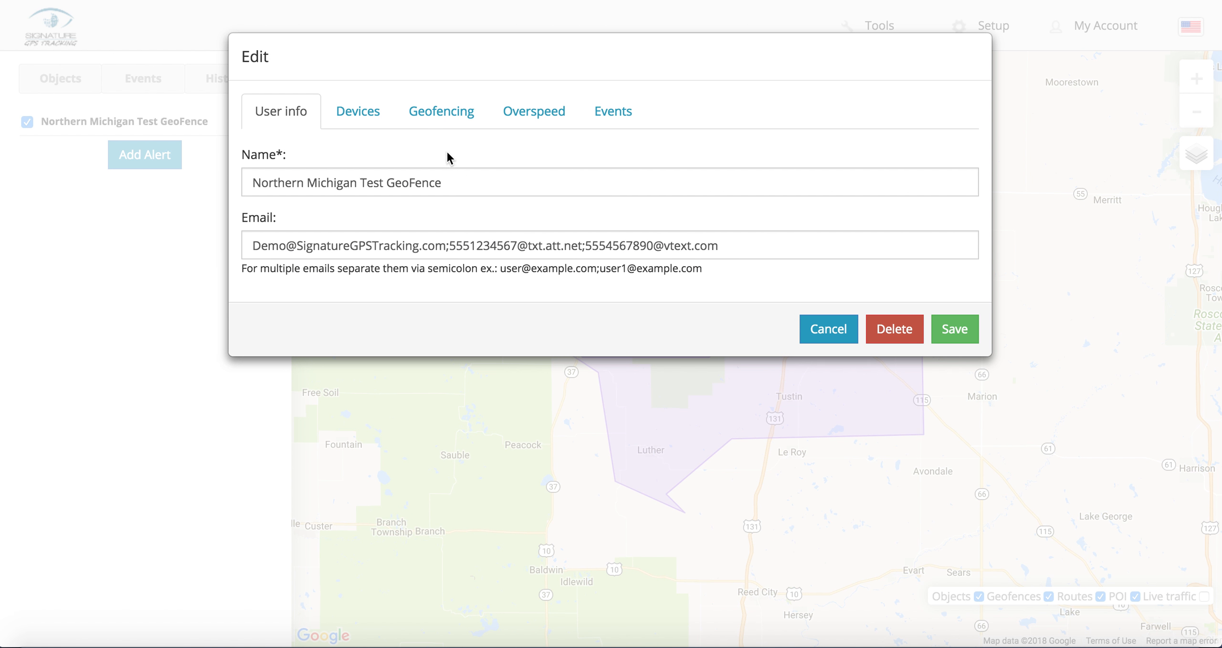
{"action": "left_click", "coordinate": [362, 113]}
{"action": "left_click", "coordinate": [240, 197]}
{"action": "left_click", "coordinate": [241, 219]}
{"action": "scroll", "coordinate": [723, 369], "scroll_direction": "down", "scroll_amount": 10}
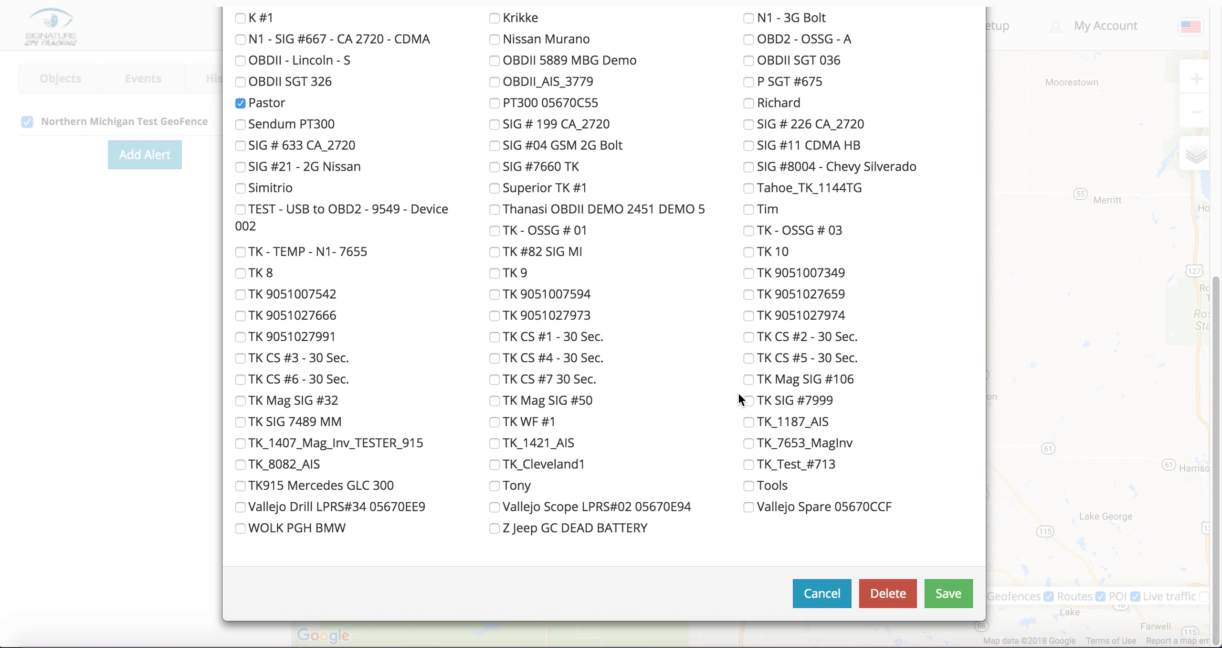
{"action": "left_click", "coordinate": [946, 595]}
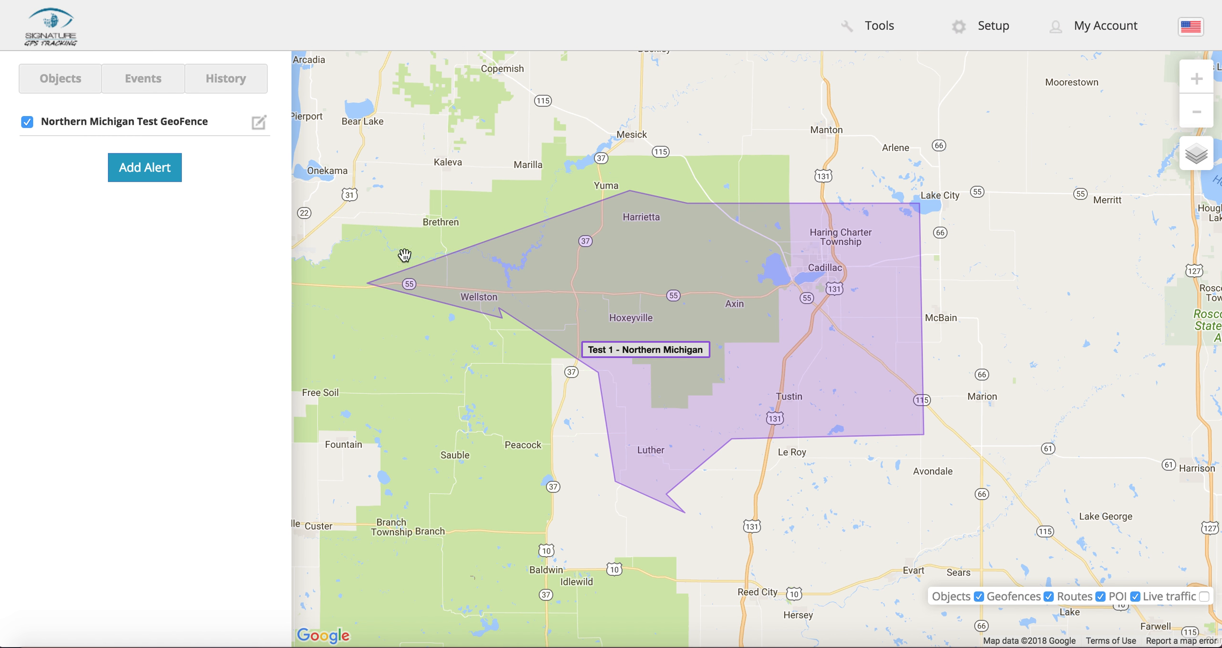
Step: Turn on Live traffic from Tools and zoom the map out to all of Michigan
{"action": "left_click", "coordinate": [1197, 112]}
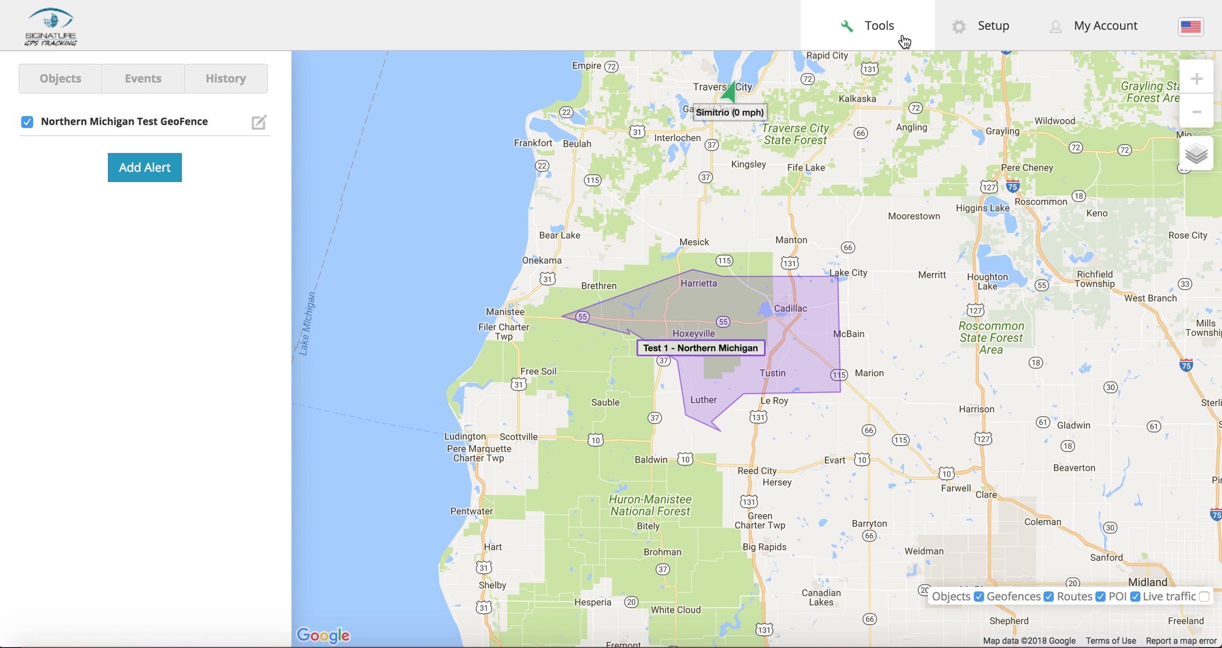
{"action": "left_click", "coordinate": [878, 35]}
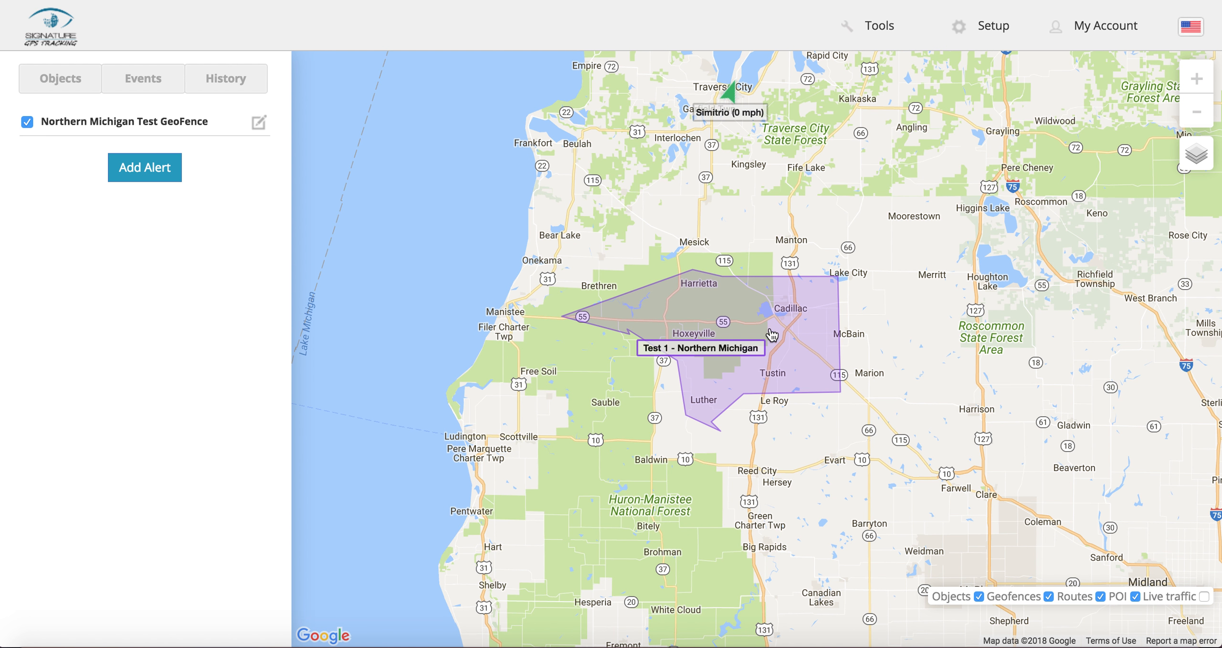
{"action": "left_click", "coordinate": [1204, 596]}
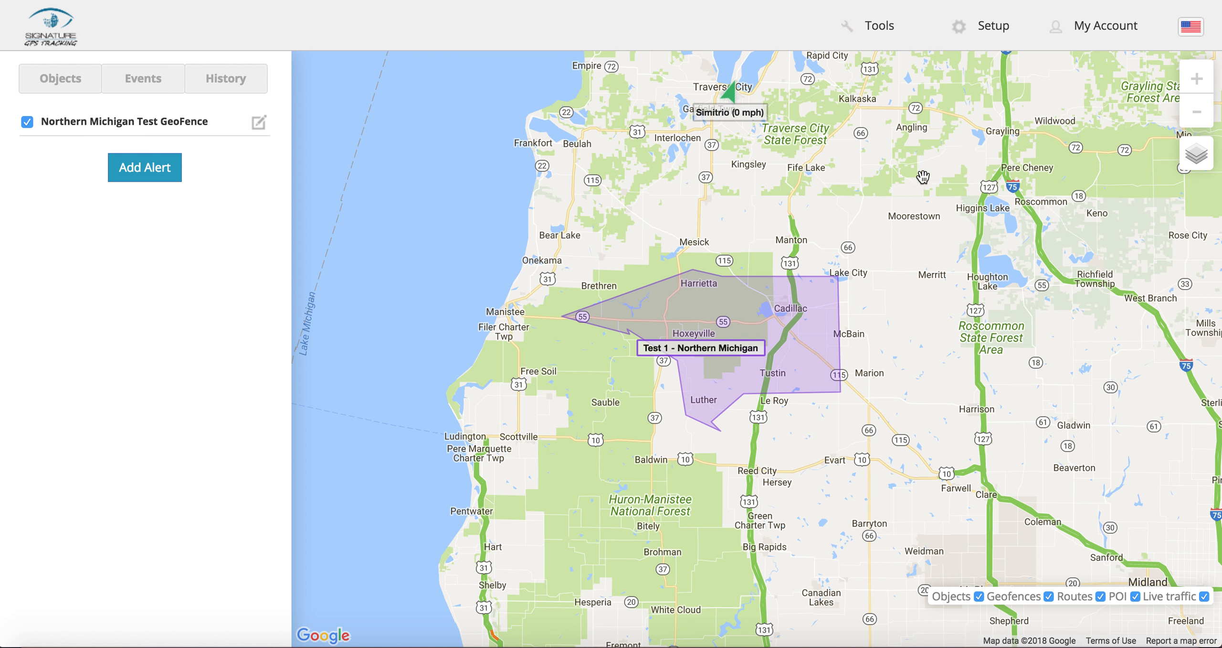
{"action": "left_click", "coordinate": [1197, 112]}
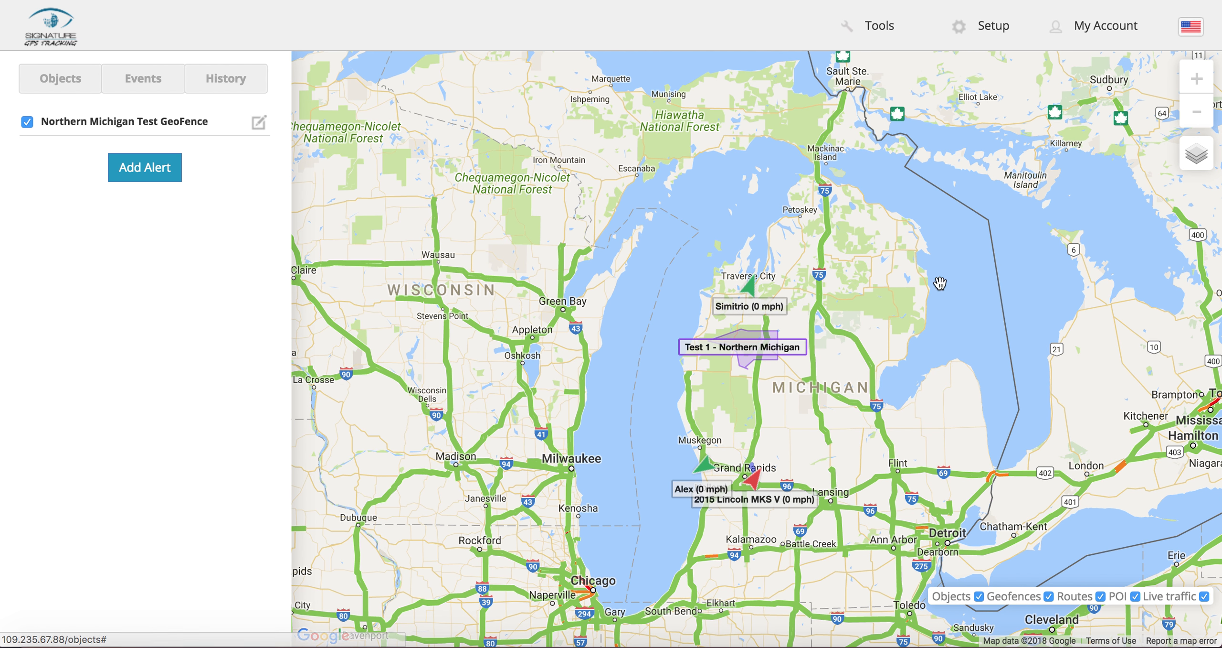
Step: Tick the Ungrouped checkbox in Objects to put all 111 devices on the map
{"action": "left_click", "coordinate": [48, 92]}
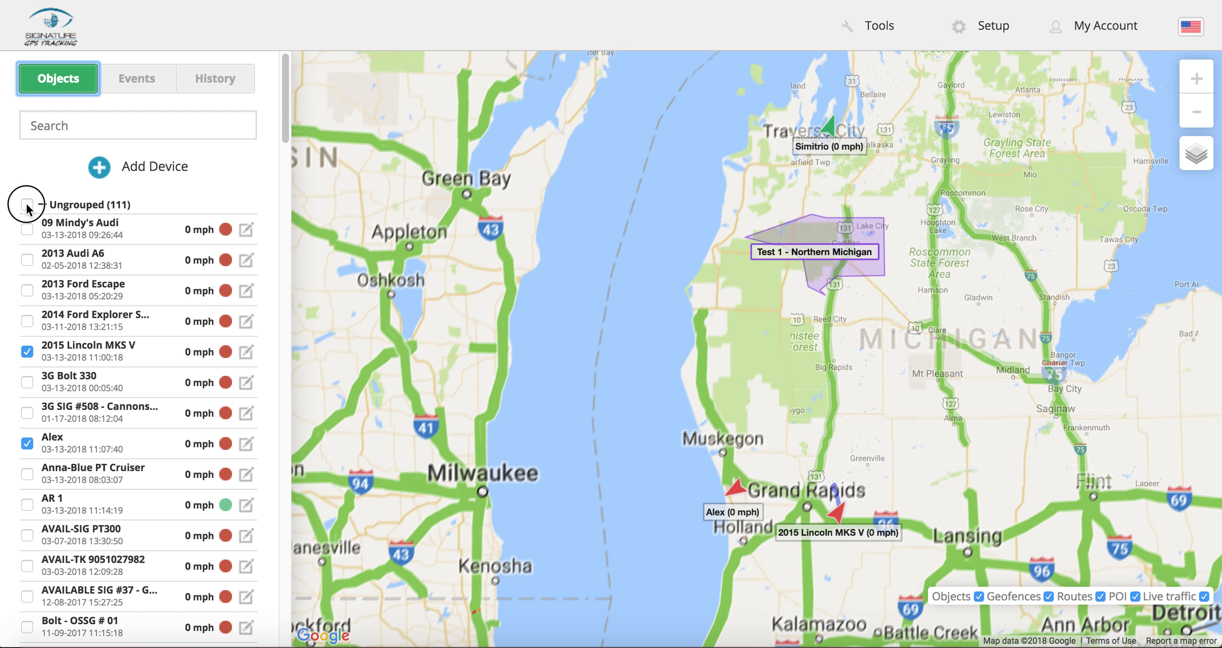
{"action": "left_click", "coordinate": [27, 205]}
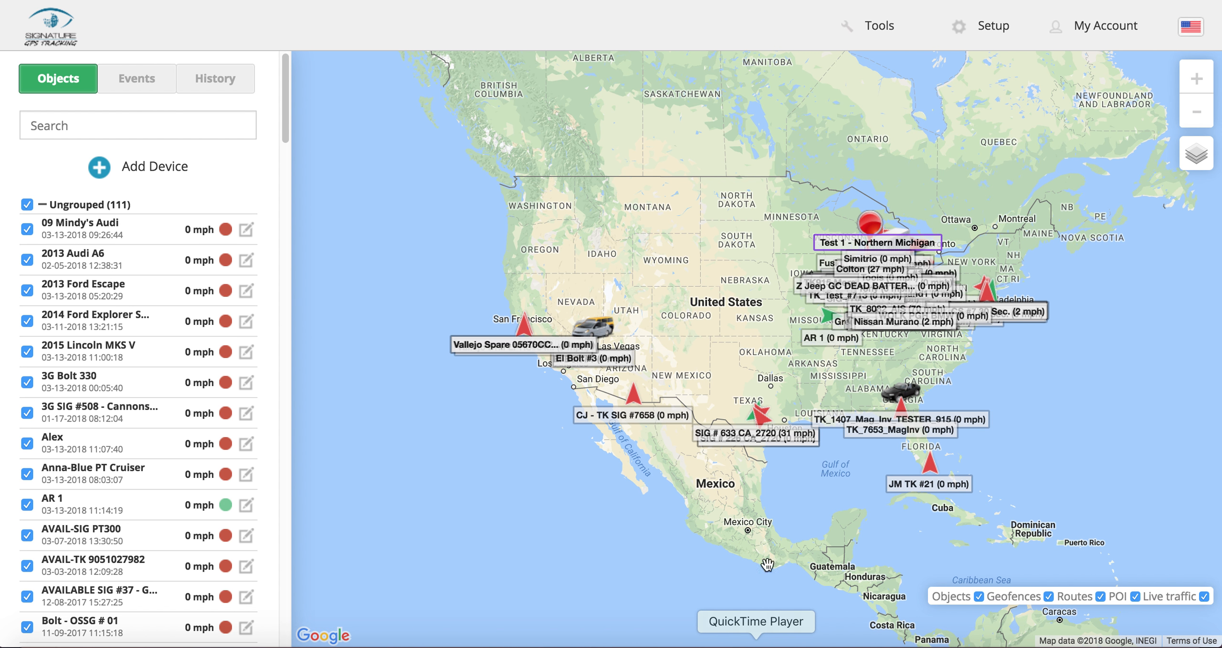
{"action": "right_click", "coordinate": [756, 644]}
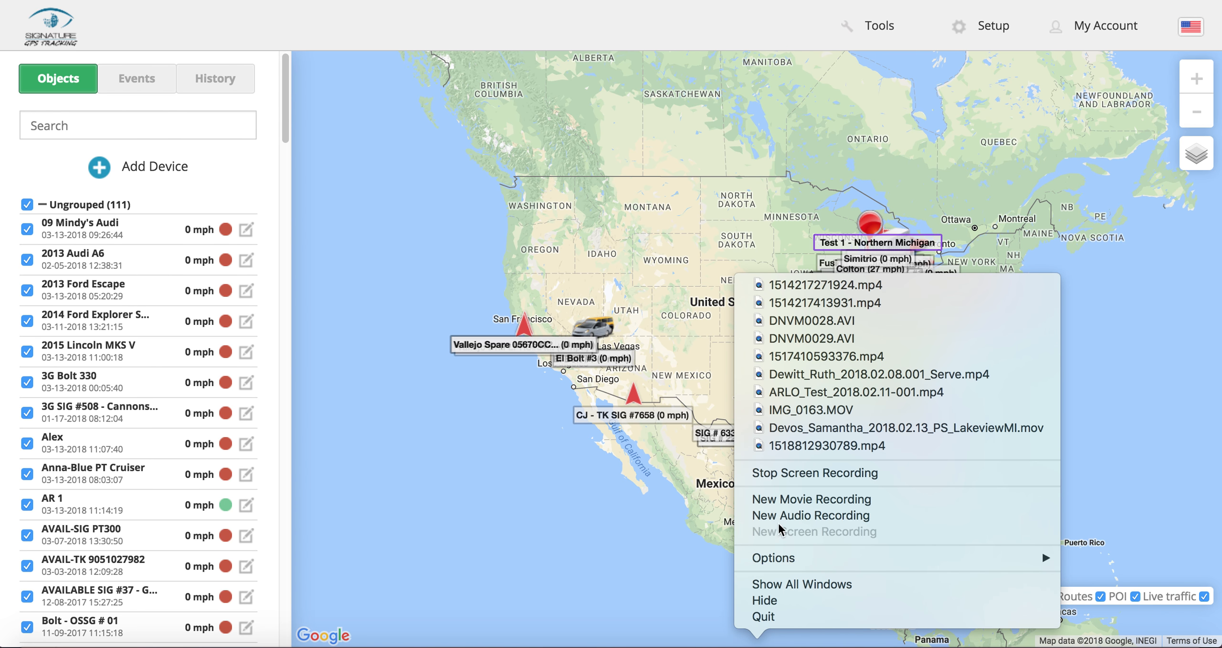